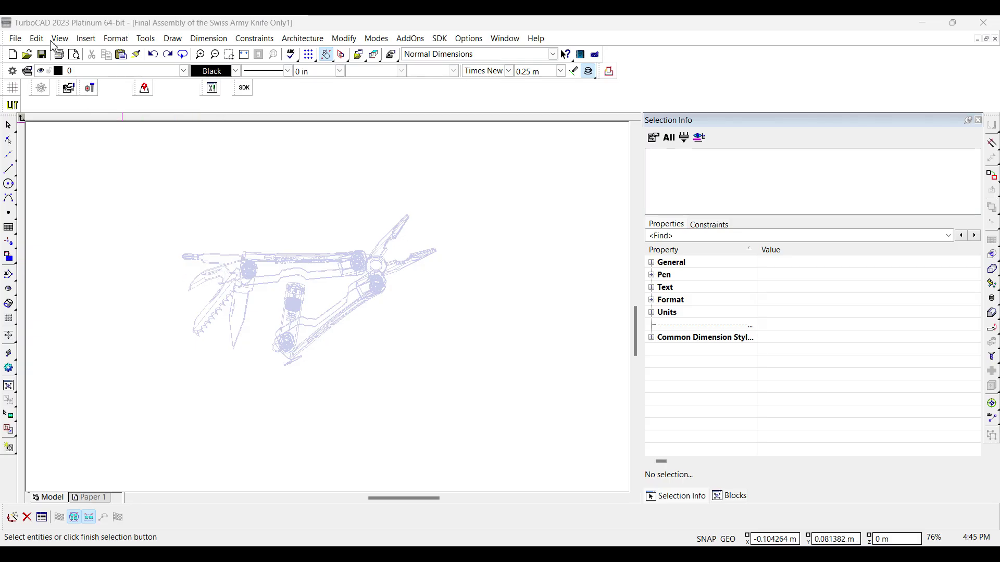
Switch the camera rendering to Draft with Gouraud Shaded mode
{"action": "left_click", "coordinate": [60, 39]}
{"action": "left_click", "coordinate": [345, 242]}
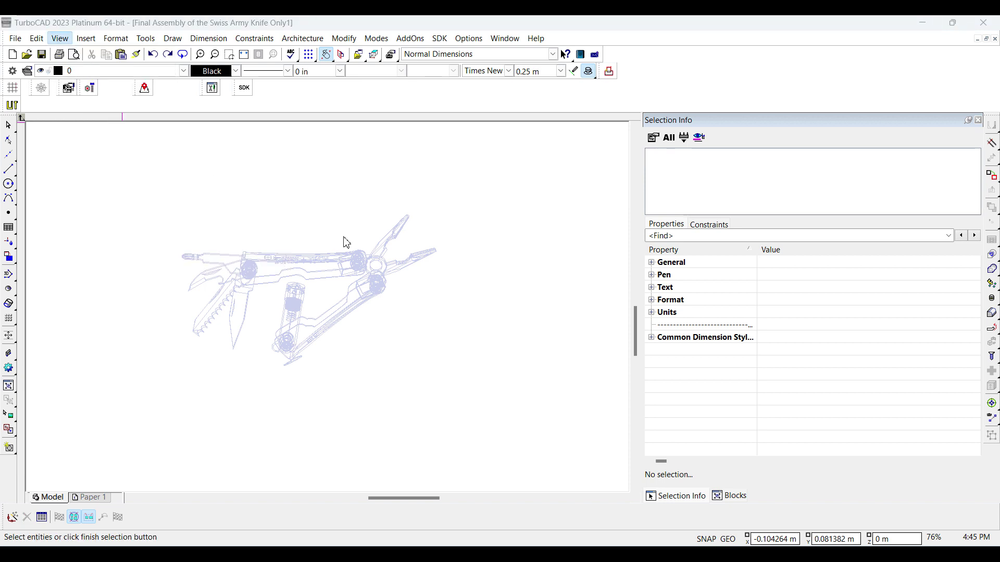
{"action": "left_click", "coordinate": [356, 238]}
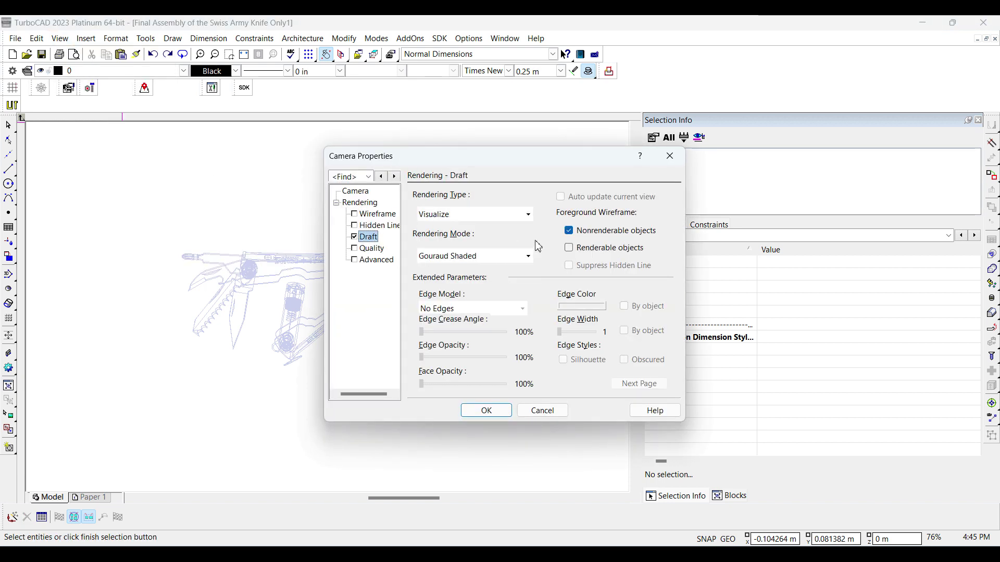
{"action": "left_click", "coordinate": [484, 411]}
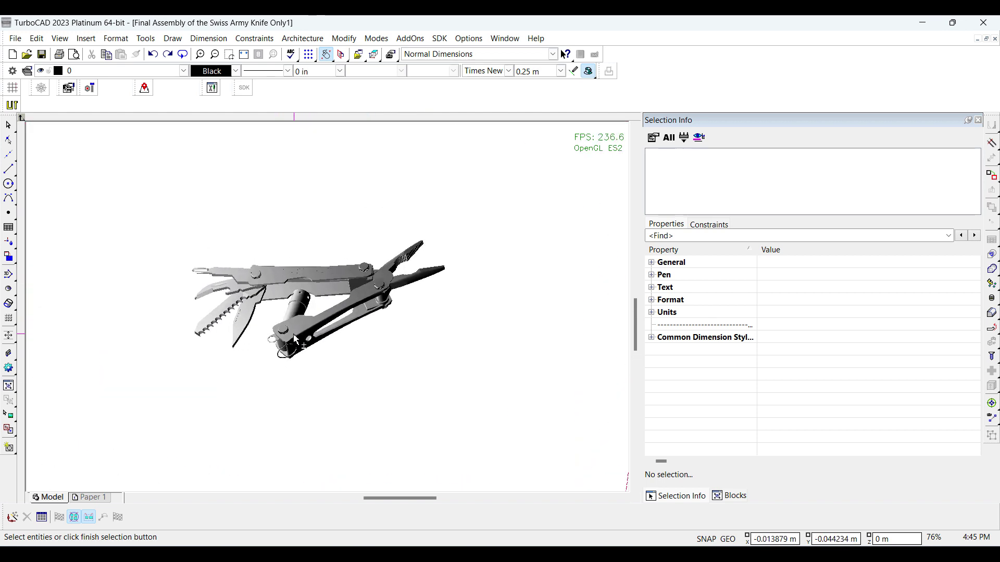
{"action": "left_click", "coordinate": [344, 38]}
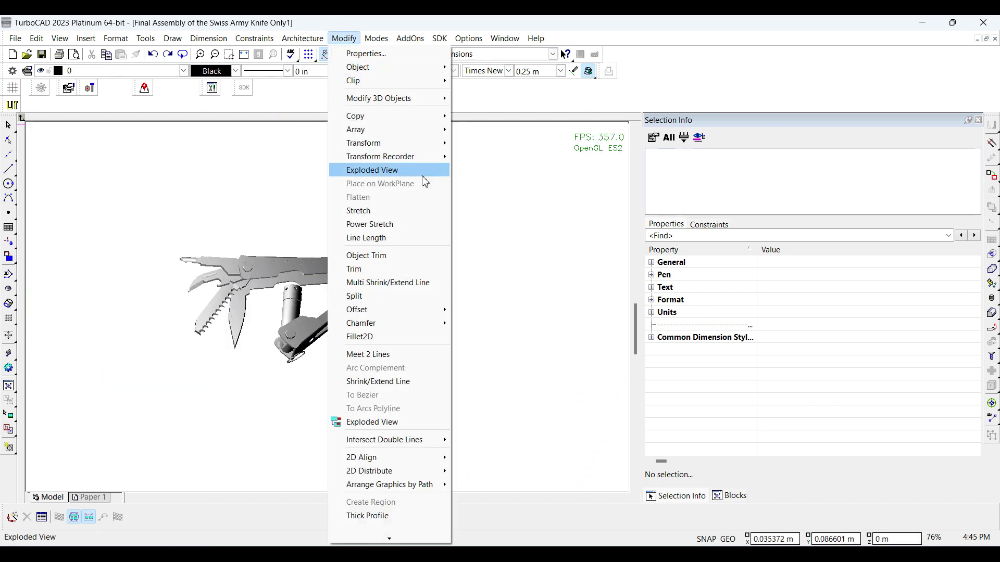
Create an exploded view of the whole window-selected knife assembly and finish it
{"action": "left_click", "coordinate": [374, 170]}
{"action": "left_click_drag", "start_coordinate": [124, 201], "coordinate": [514, 413]}
{"action": "right_click", "coordinate": [450, 220]}
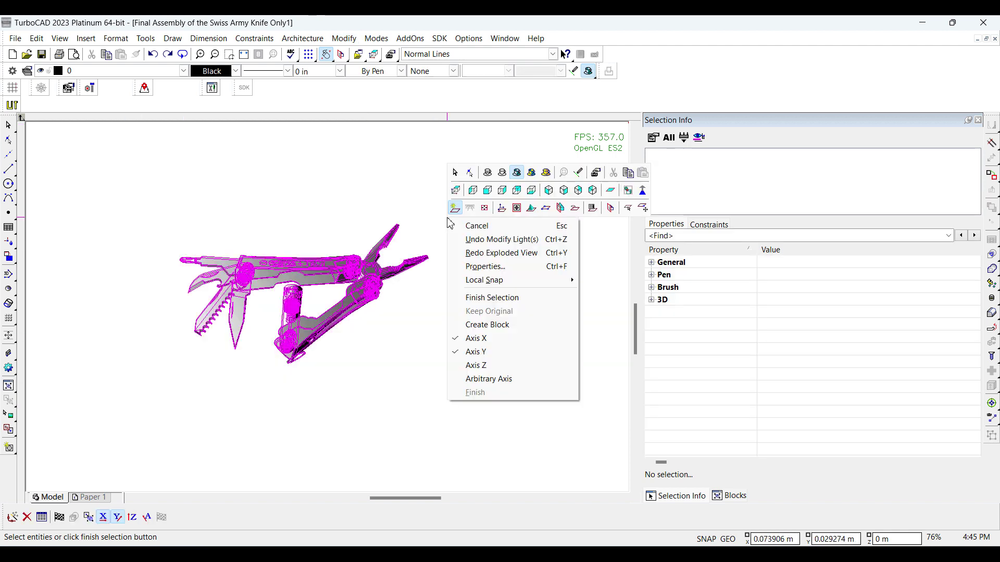
{"action": "left_click", "coordinate": [442, 313]}
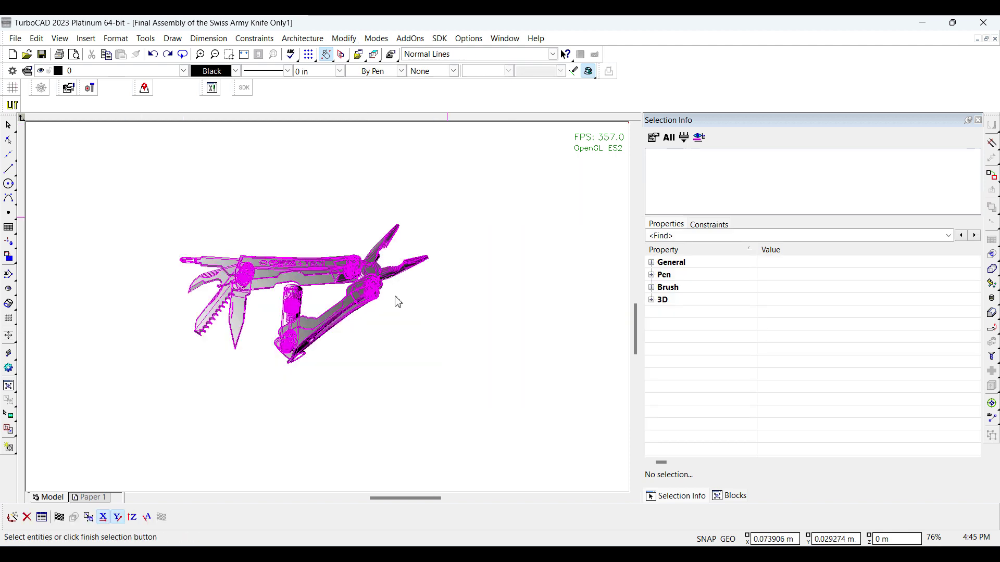
{"action": "key", "text": "Return"}
{"action": "key", "text": "Return"}
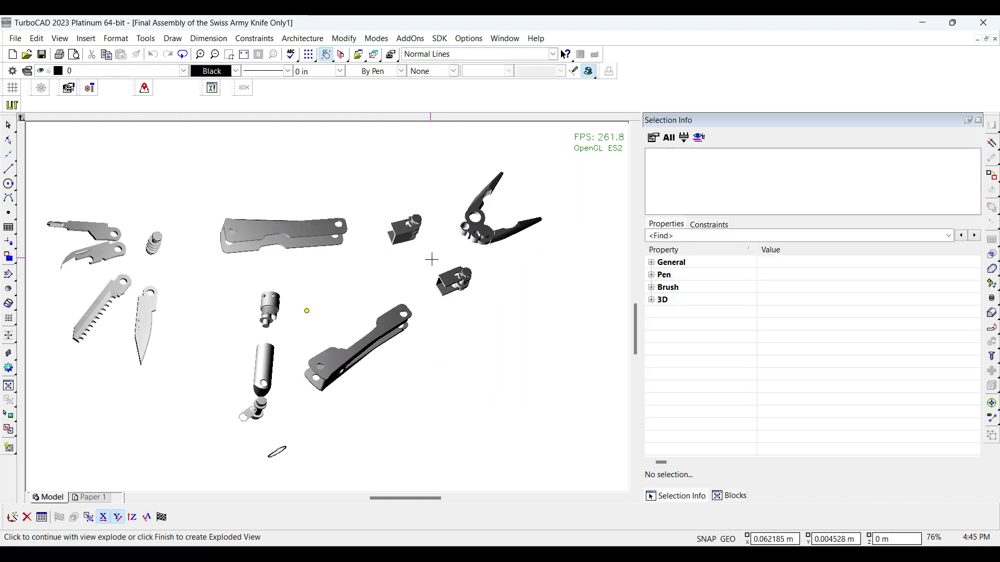
{"action": "right_click", "coordinate": [430, 259]}
{"action": "left_click", "coordinate": [458, 434]}
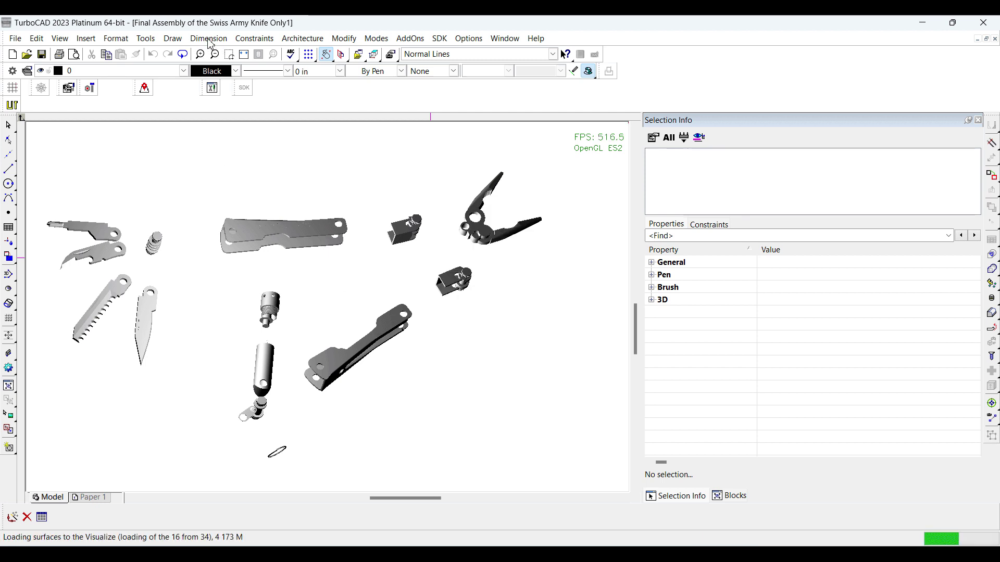
{"action": "scroll", "coordinate": [327, 359], "scroll_direction": "down", "scroll_amount": 2}
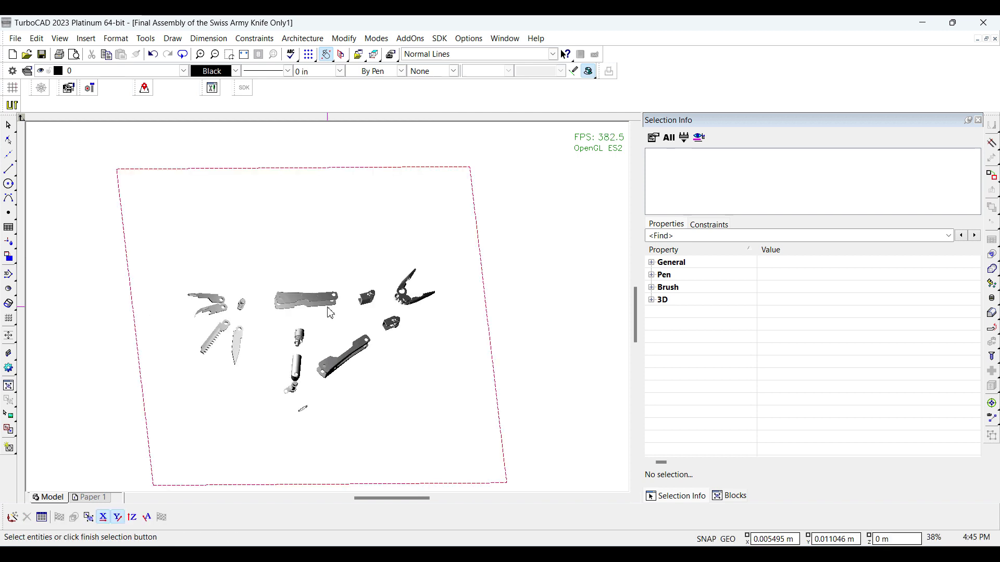
{"action": "left_click", "coordinate": [209, 39]}
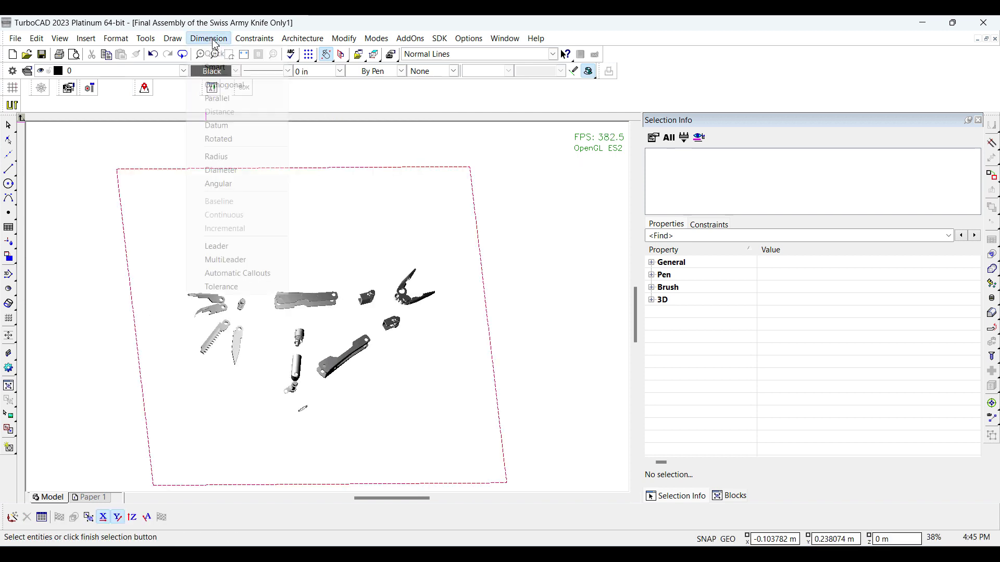
Add automatic callouts along a circle for all exploded parts, then place the parts table
{"action": "left_click", "coordinate": [235, 273]}
{"action": "left_click_drag", "start_coordinate": [128, 217], "coordinate": [526, 466]}
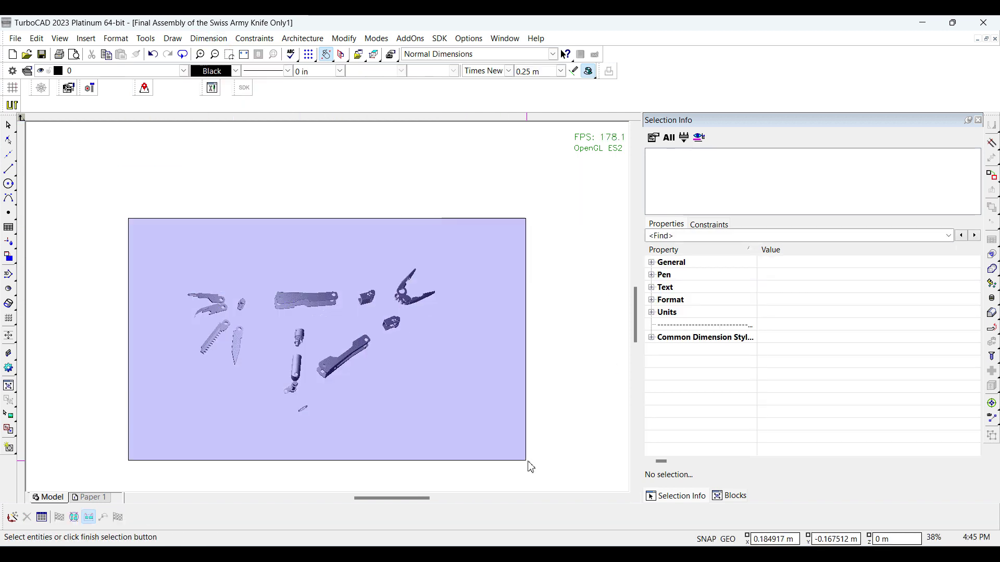
{"action": "right_click", "coordinate": [388, 248]}
{"action": "left_click", "coordinate": [426, 338]}
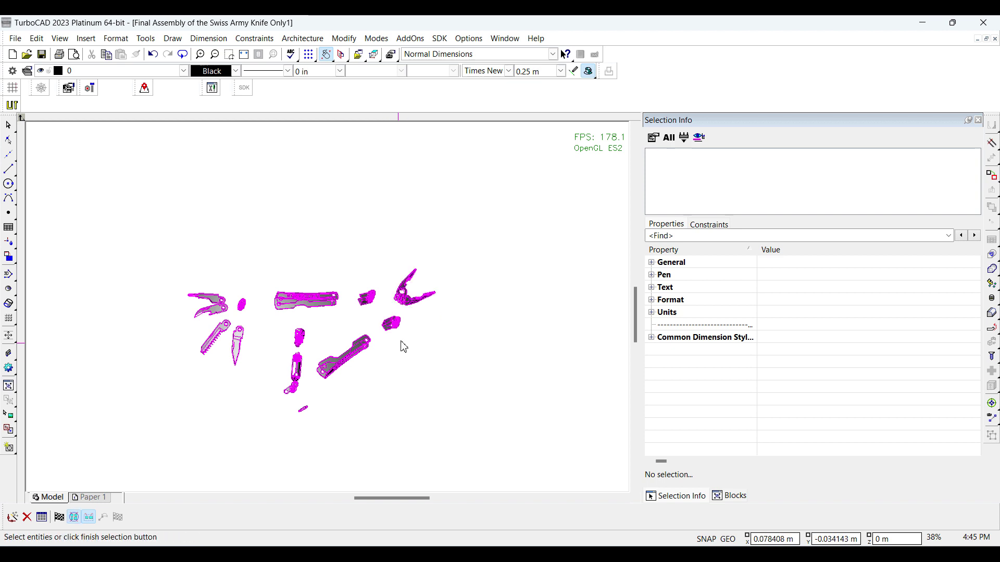
{"action": "right_click", "coordinate": [424, 325]}
{"action": "left_click", "coordinate": [448, 403]}
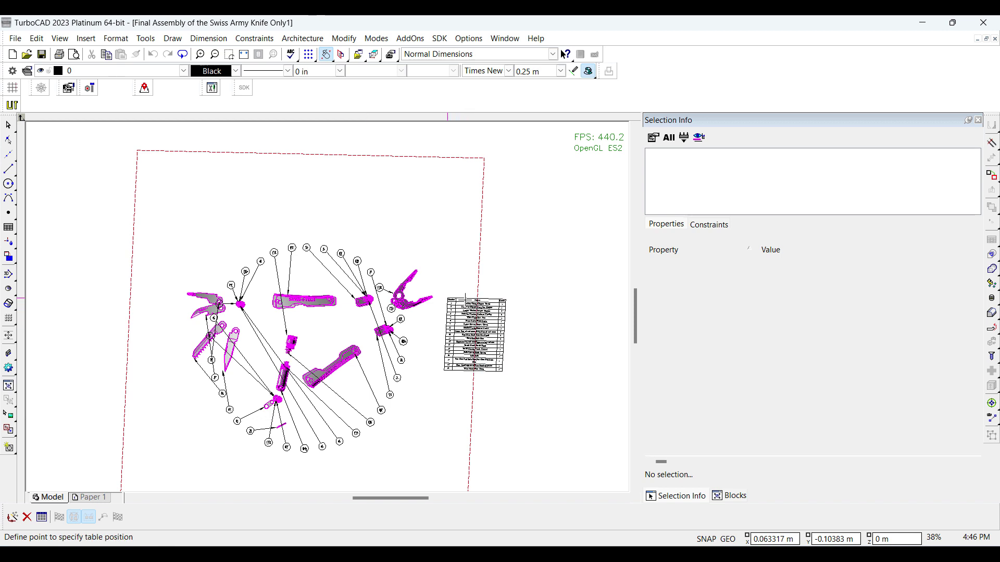
{"action": "left_click", "coordinate": [447, 298]}
{"action": "right_click", "coordinate": [464, 300]}
{"action": "left_click", "coordinate": [384, 426]}
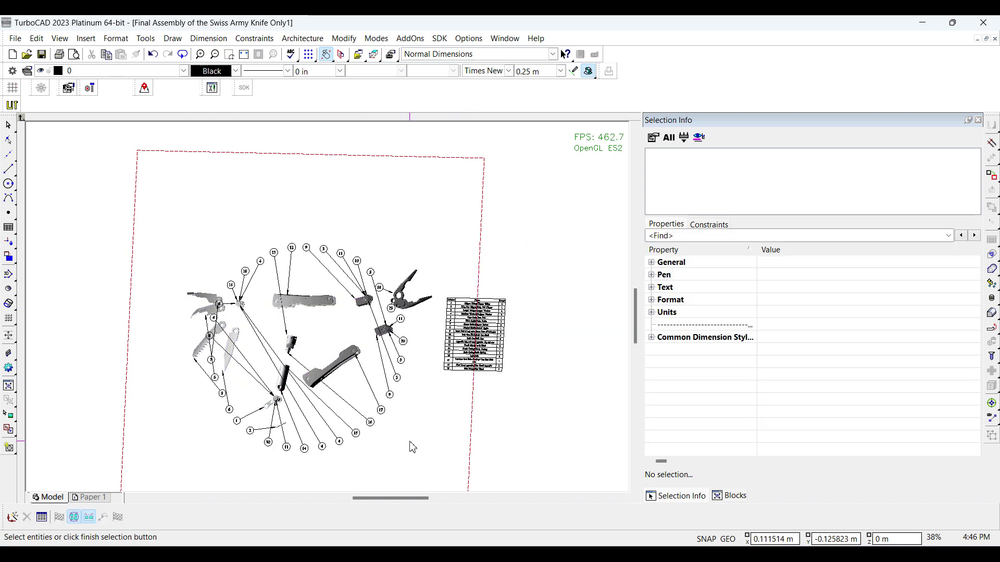
{"action": "middle_click_drag", "start_coordinate": [412, 447], "coordinate": [368, 336]}
{"action": "scroll", "coordinate": [330, 313], "scroll_direction": "up", "scroll_amount": 3}
{"action": "scroll", "coordinate": [355, 273], "scroll_direction": "up", "scroll_amount": 2}
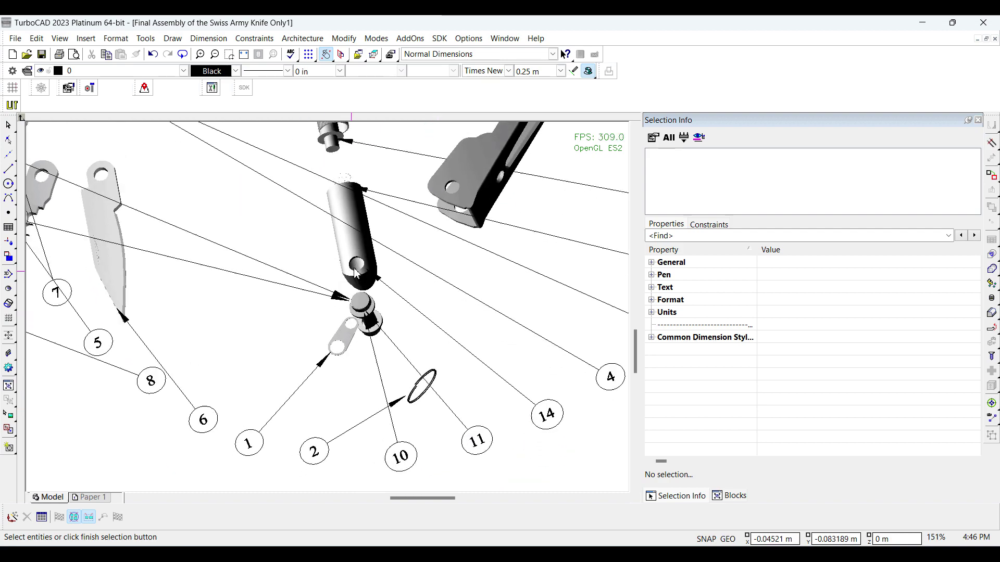
{"action": "middle_click_drag", "start_coordinate": [356, 272], "coordinate": [364, 337]}
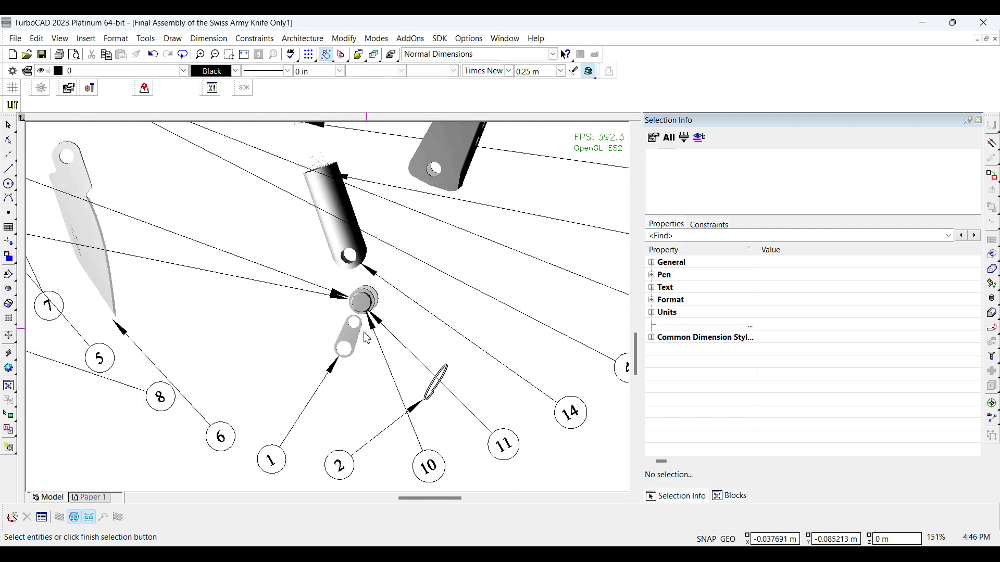
{"action": "scroll", "coordinate": [329, 314], "scroll_direction": "down", "scroll_amount": 3}
{"action": "scroll", "coordinate": [344, 320], "scroll_direction": "down", "scroll_amount": 3}
{"action": "mouse_move", "coordinate": [344, 320]}
{"action": "middle_mouse_down"}
{"action": "mouse_move", "coordinate": [307, 330]}
{"action": "mouse_move", "coordinate": [325, 373]}
{"action": "middle_mouse_up"}
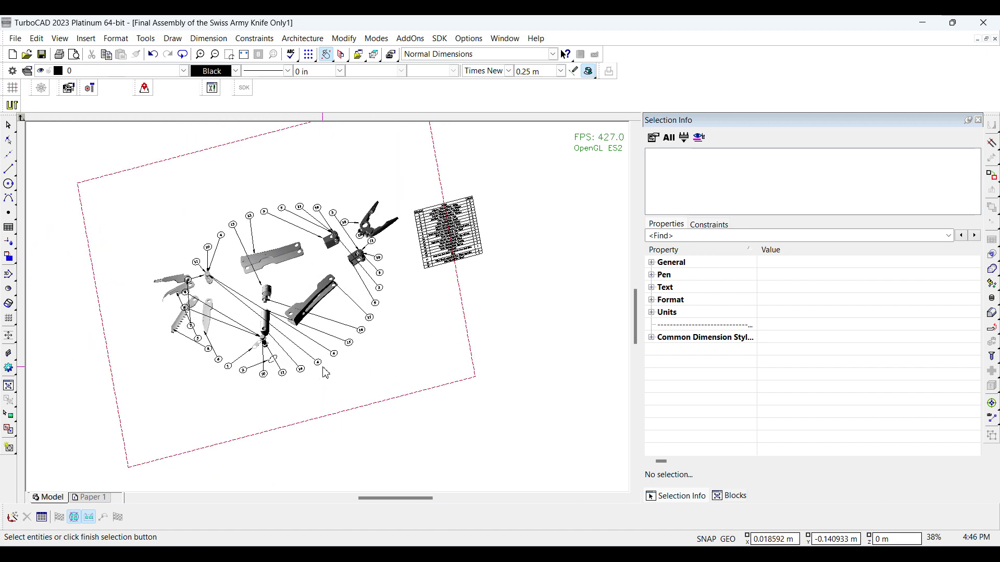